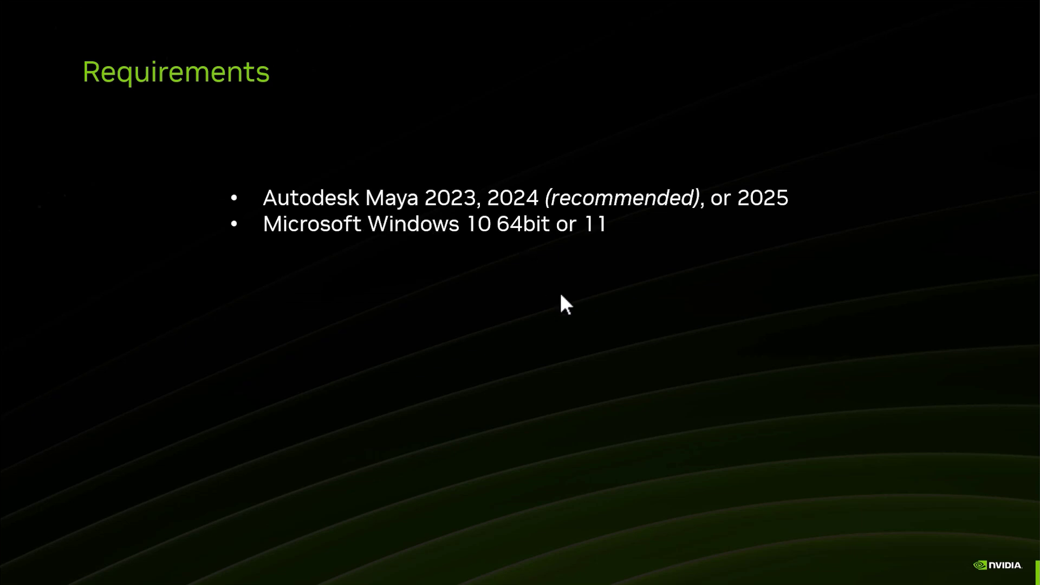
click(509, 289)
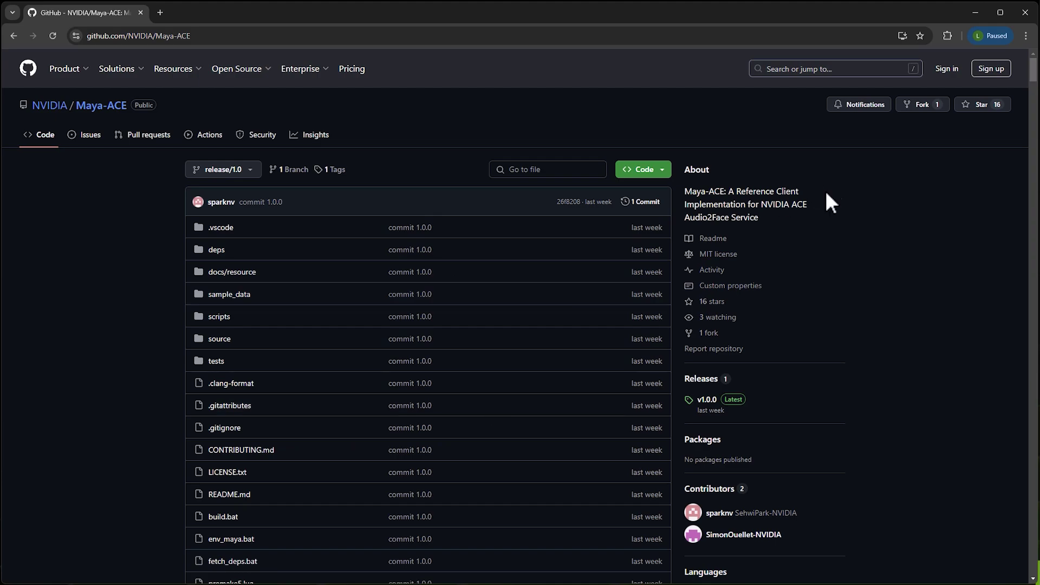
mouse_move(1030, 69)
mouse_down()
mouse_move(1013, 236)
mouse_move(1024, 57)
mouse_up()
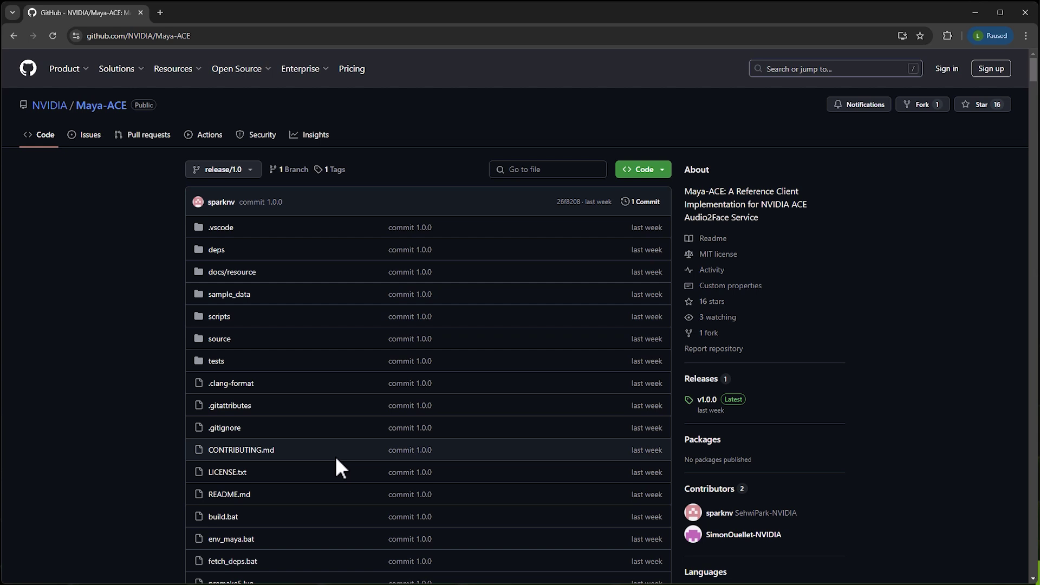
click(701, 381)
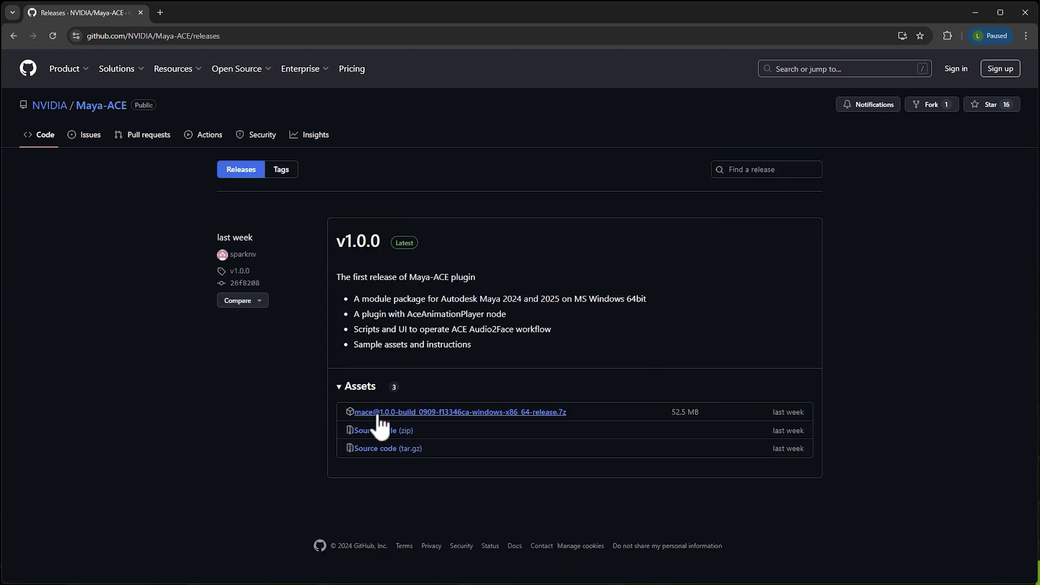
click(431, 413)
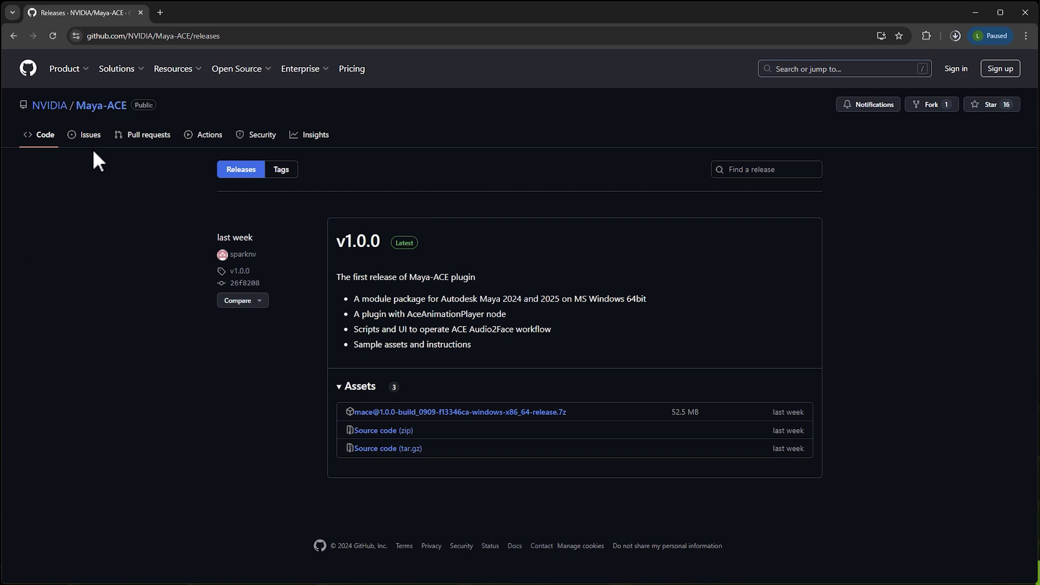
- Download sample_ace_animation_player.mb from the repository's sample_data/maya_project/scenes folder
click(115, 106)
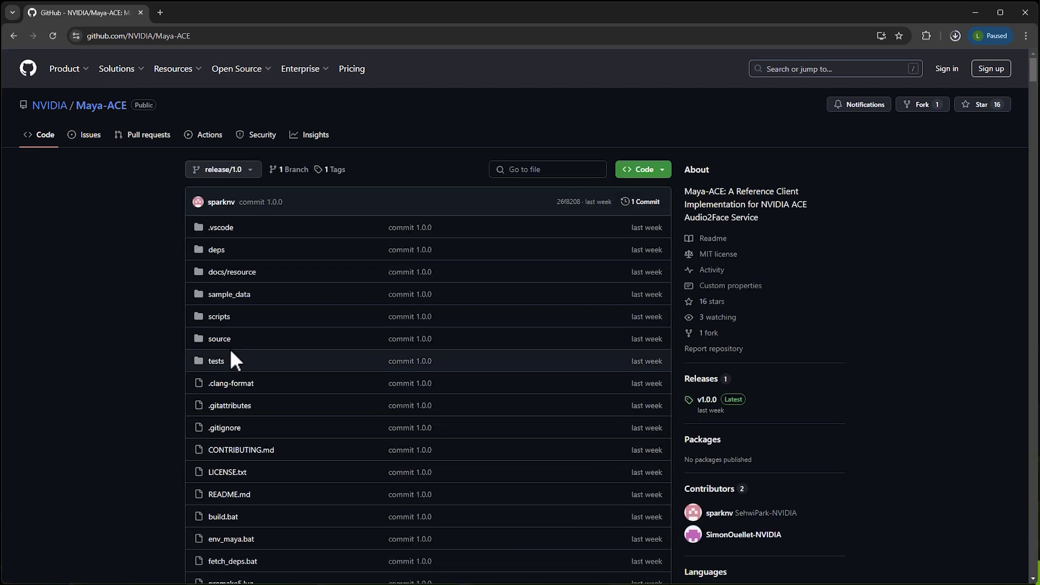
click(229, 295)
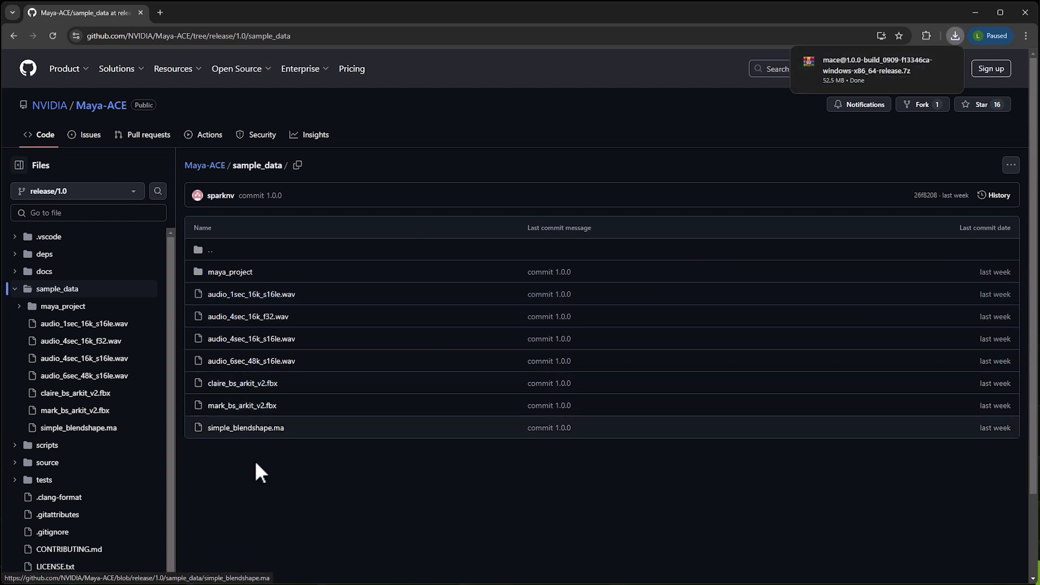
click(223, 276)
click(220, 273)
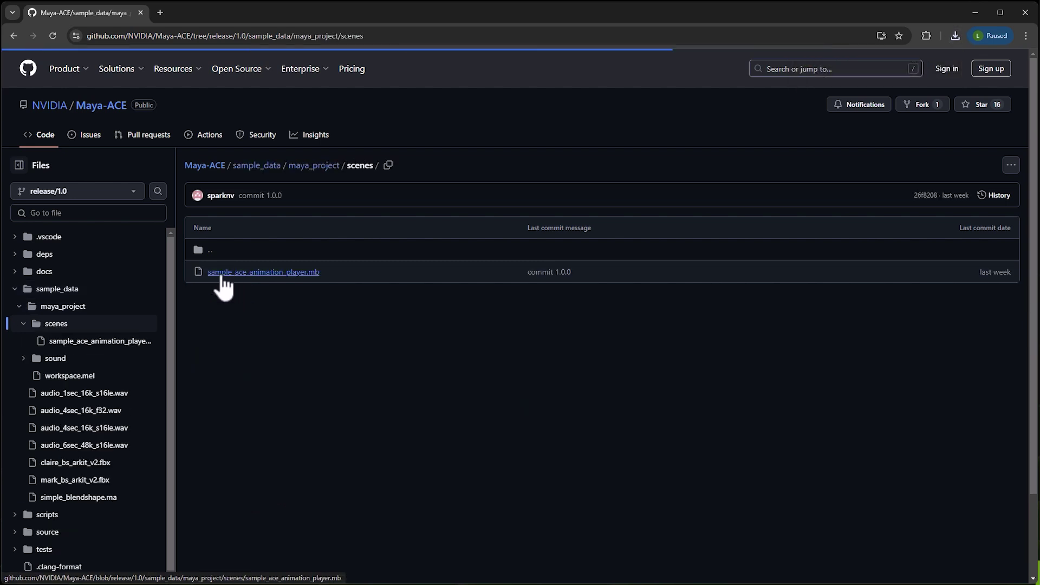
click(251, 275)
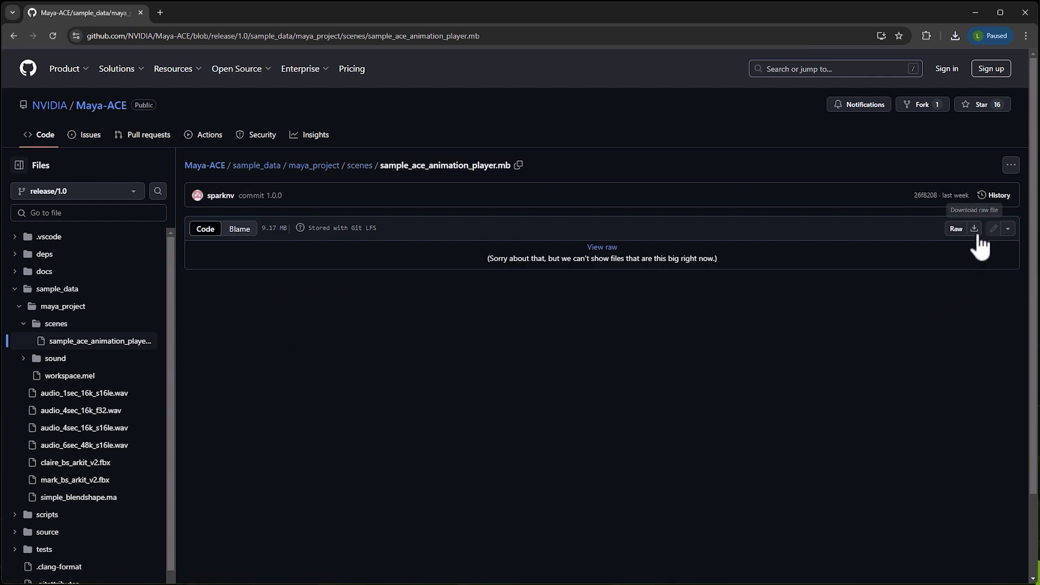
click(978, 234)
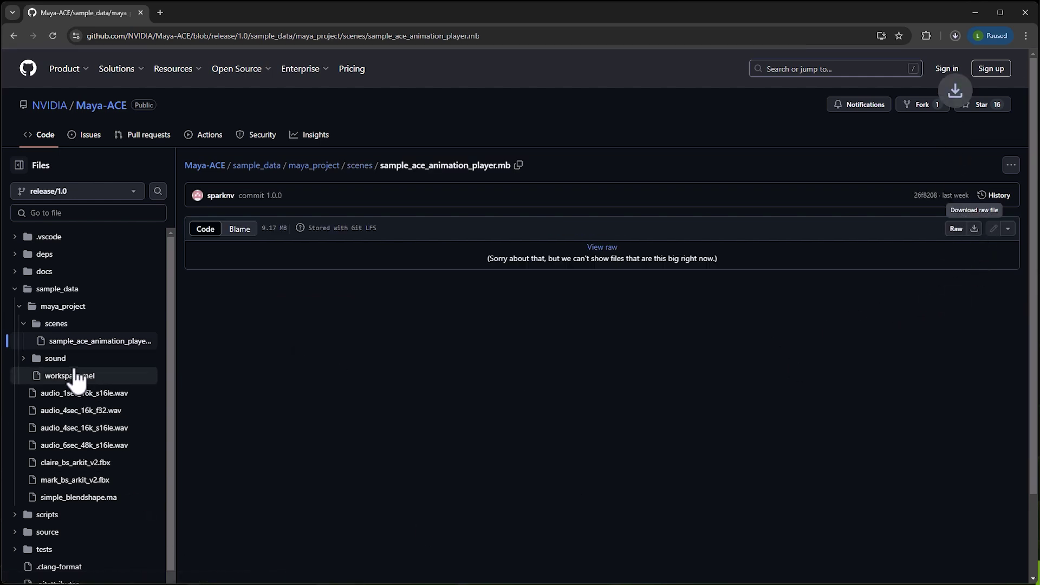
- Download the audio_6sec_48k_s16le.wav file from the repository's sample_data folder
click(72, 458)
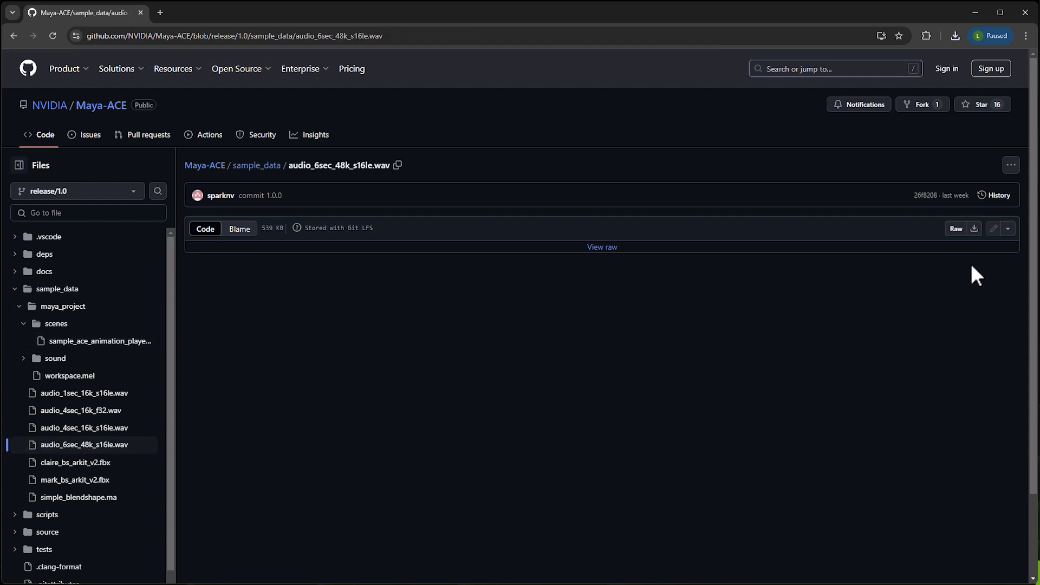
click(974, 228)
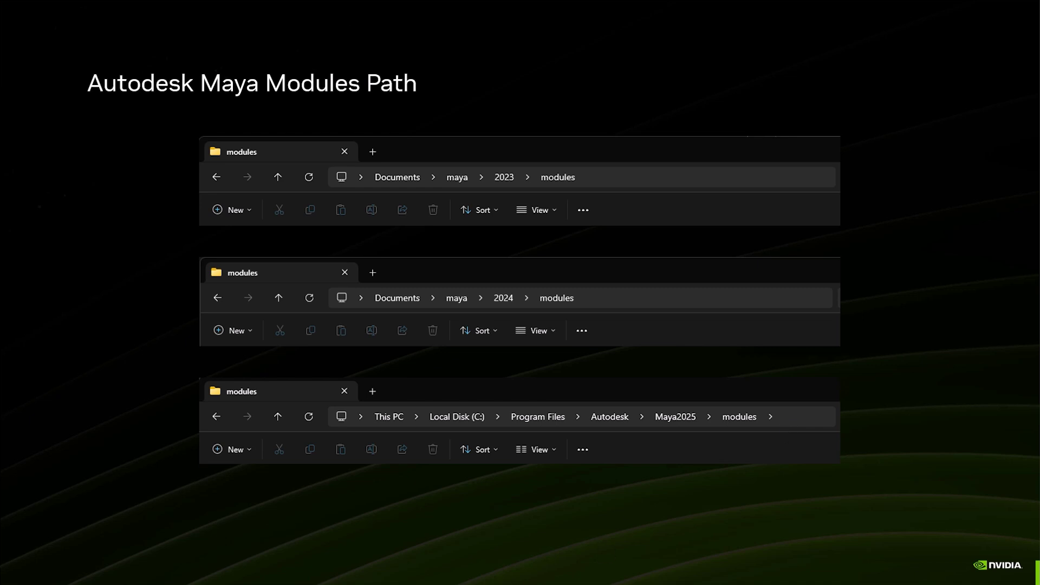
- In File Explorer, move the mace release archive from the Downloads folder into the Maya2025 modules folder under Program Files
key(alt+Tab)
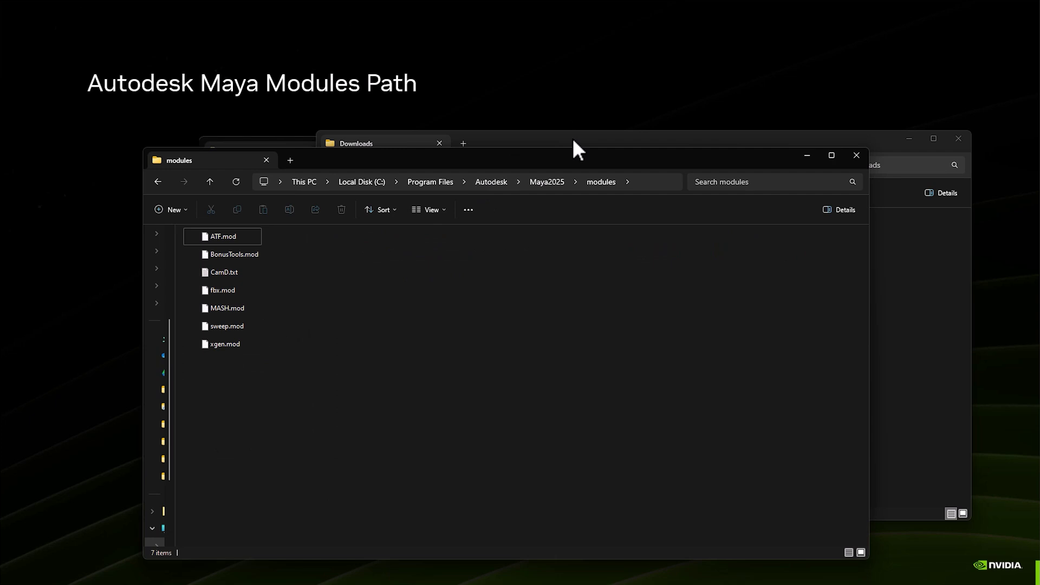
click(571, 136)
click(483, 247)
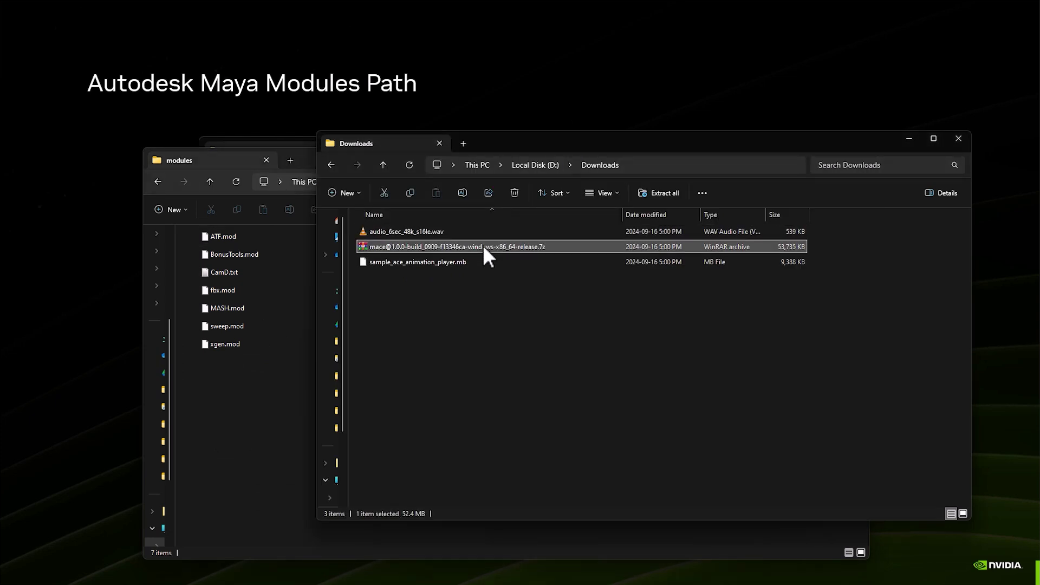
click(281, 401)
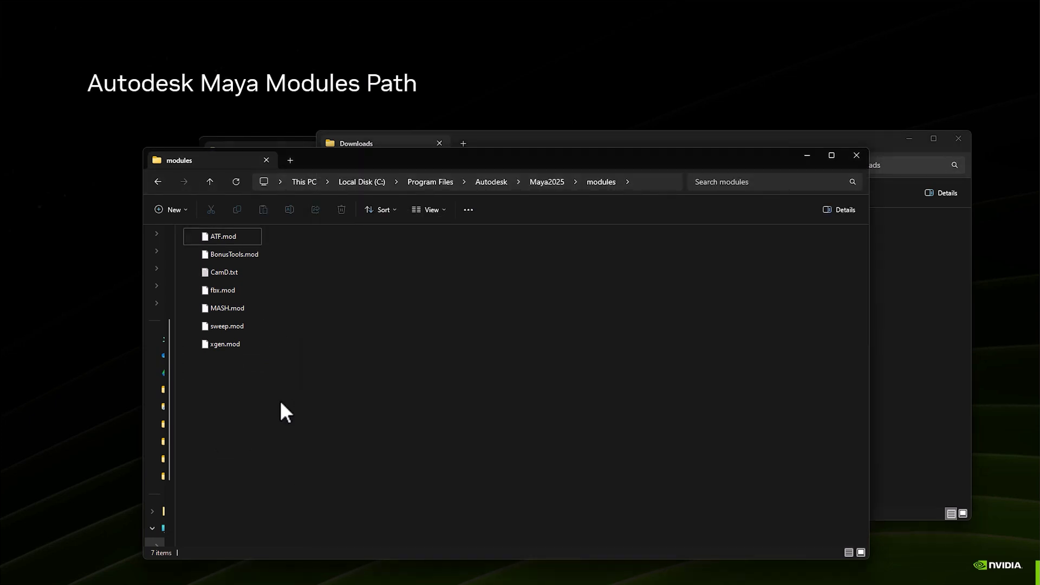
key(ctrl+v)
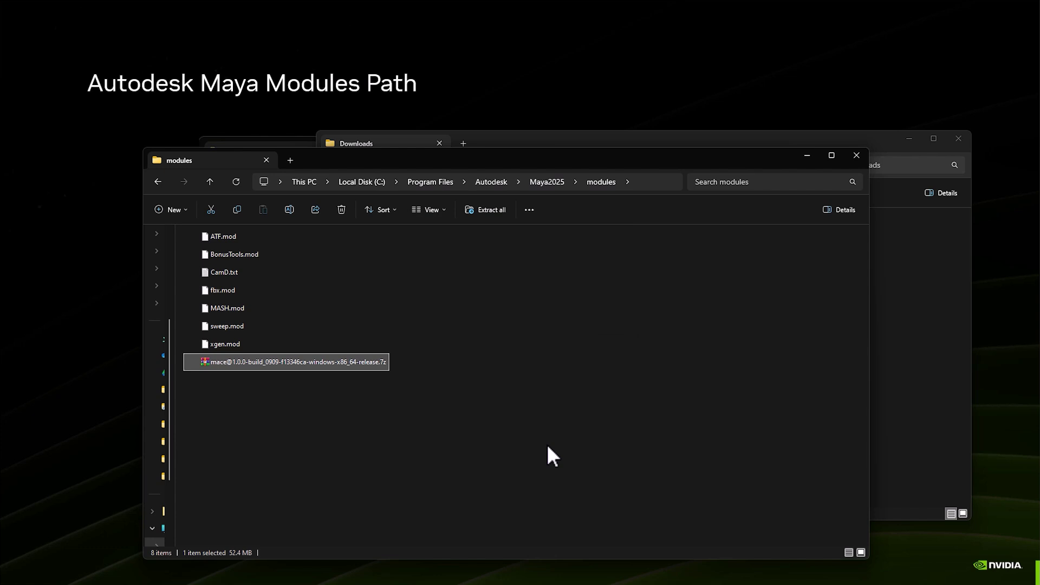
- Extract the contents of the mace release archive directly into the Maya2025 modules folder using WinRAR
right_click(283, 364)
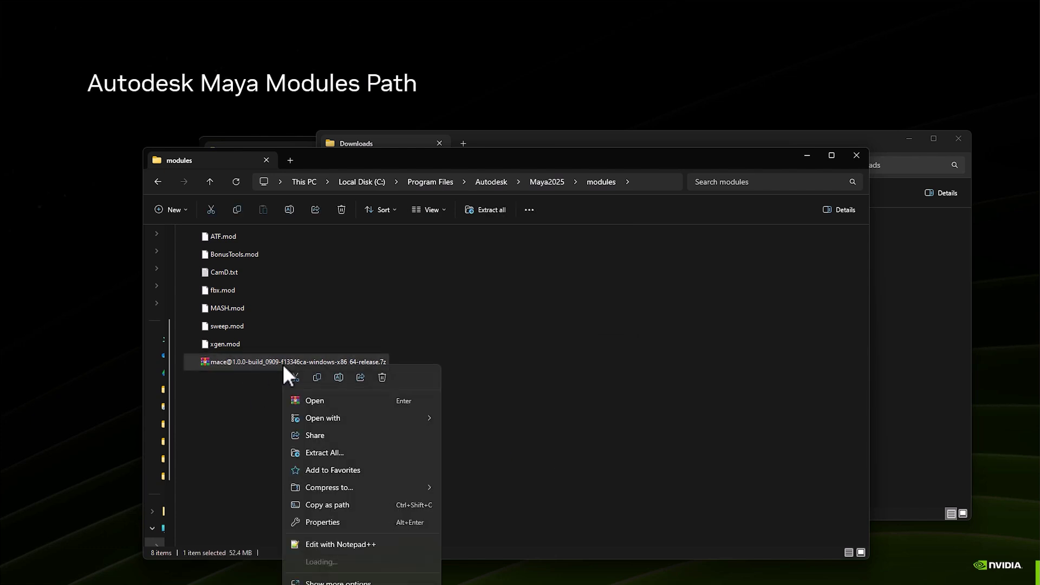
mouse_move(320, 563)
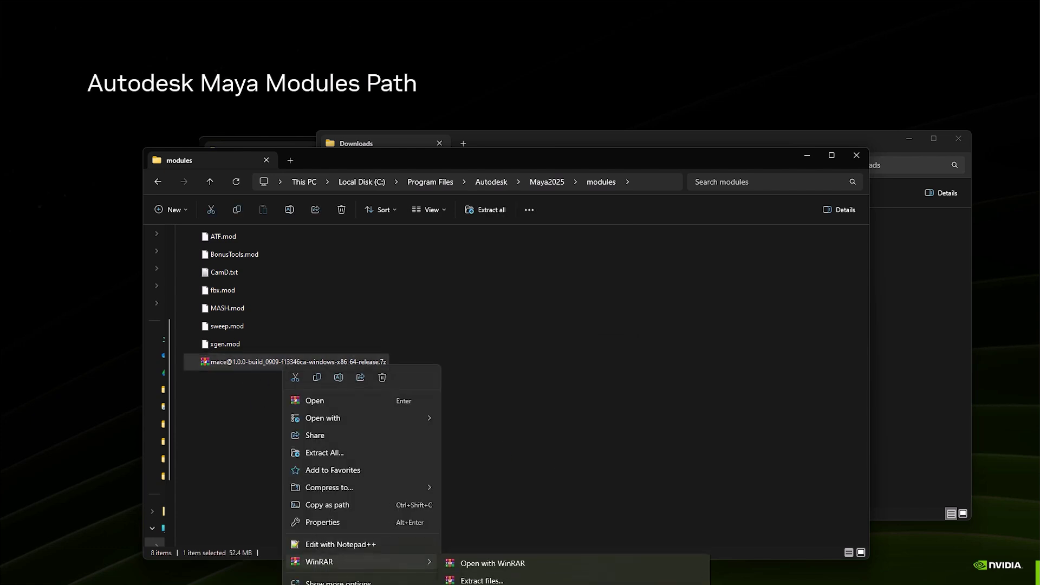
click(477, 579)
click(303, 487)
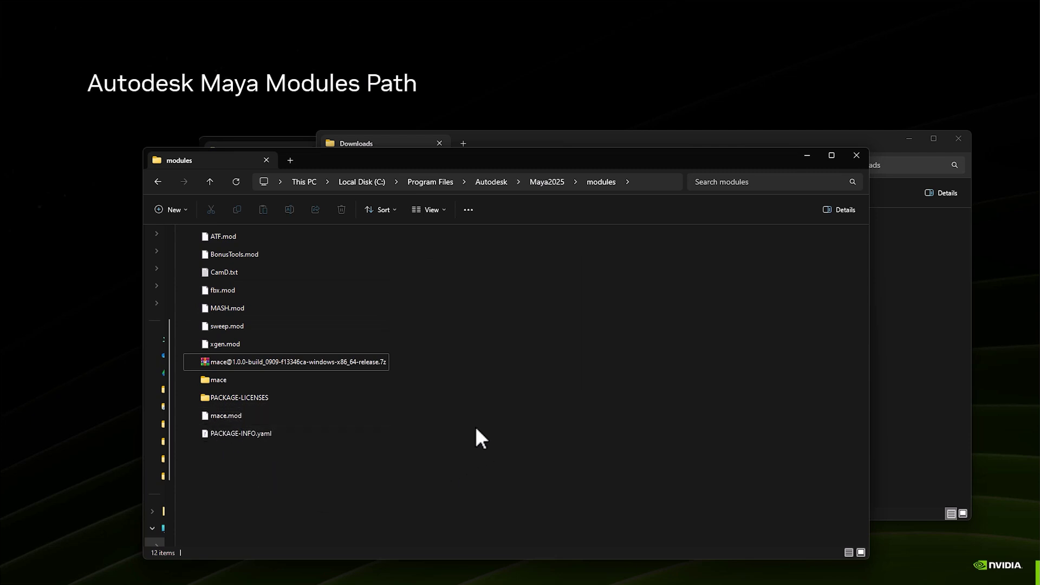
- Copy audio_6sec_48k_s16le.wav and sample_ace_animation_player.mb from Downloads into the D:\ACE\SampleScene folder
click(939, 325)
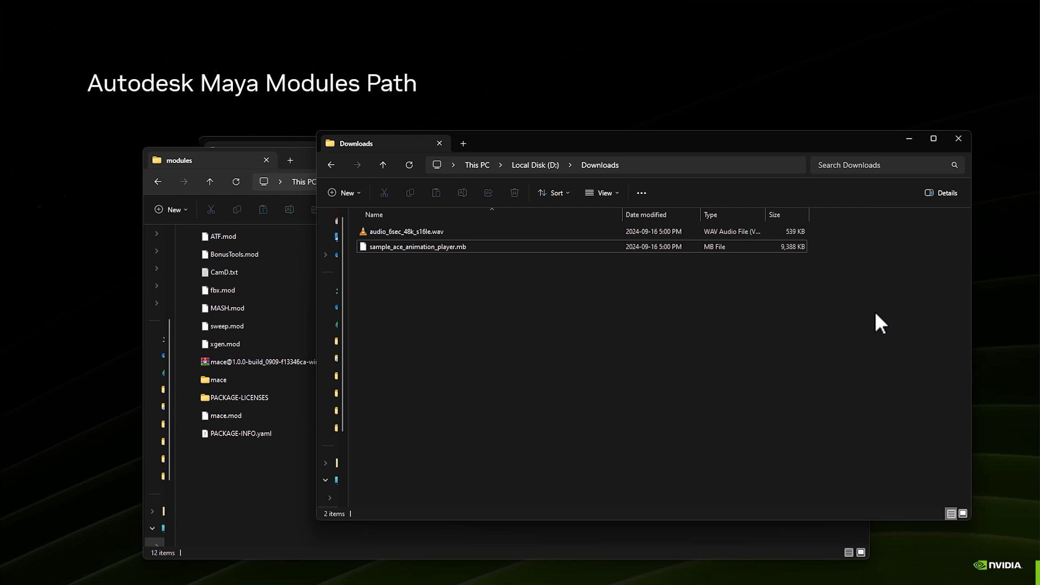
click(413, 228)
shift+click(421, 251)
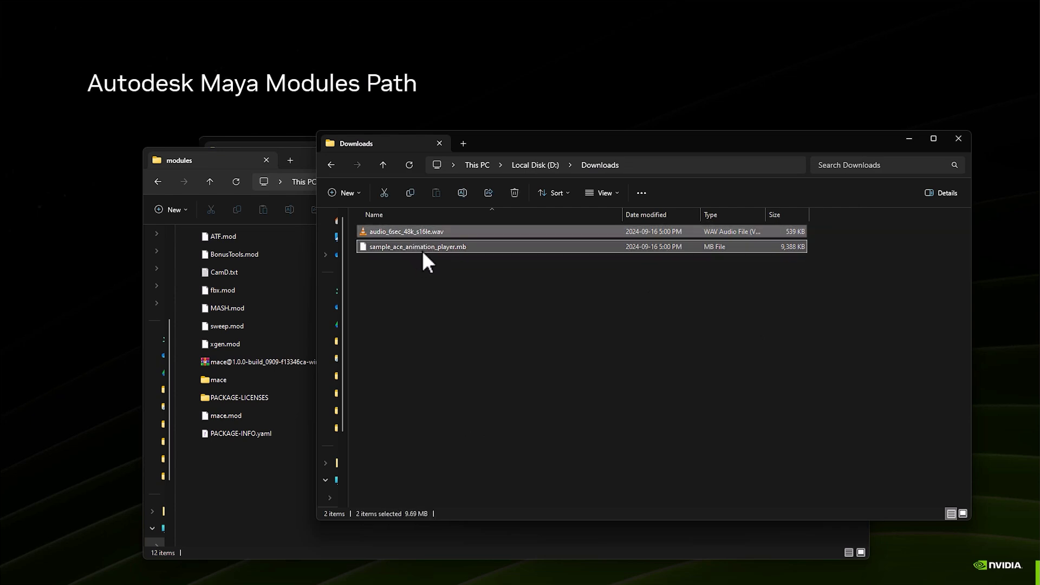
key(ctrl+c)
key(alt+Tab)
key(ctrl+v)
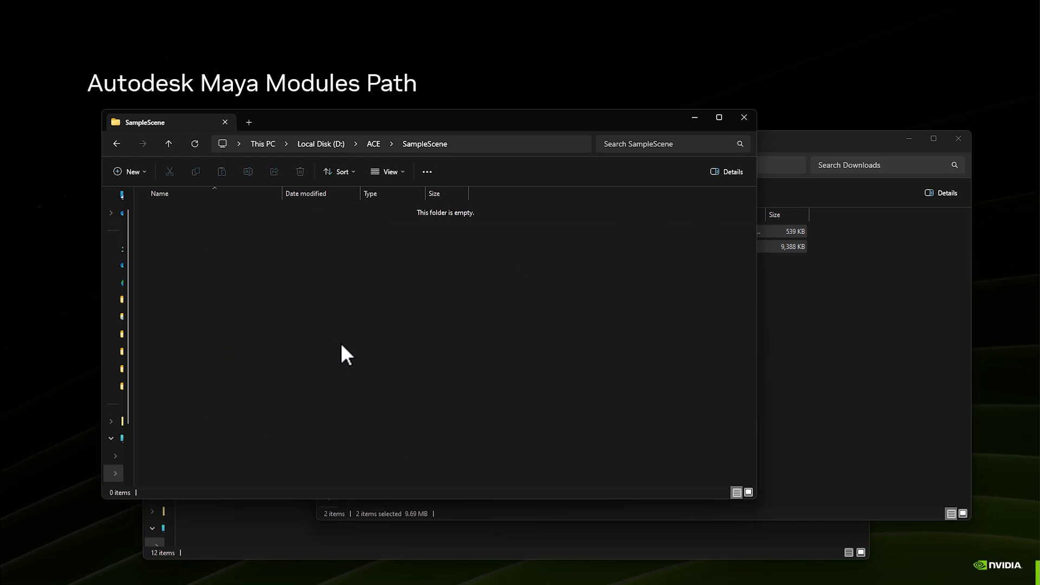
drag(401, 121, 431, 119)
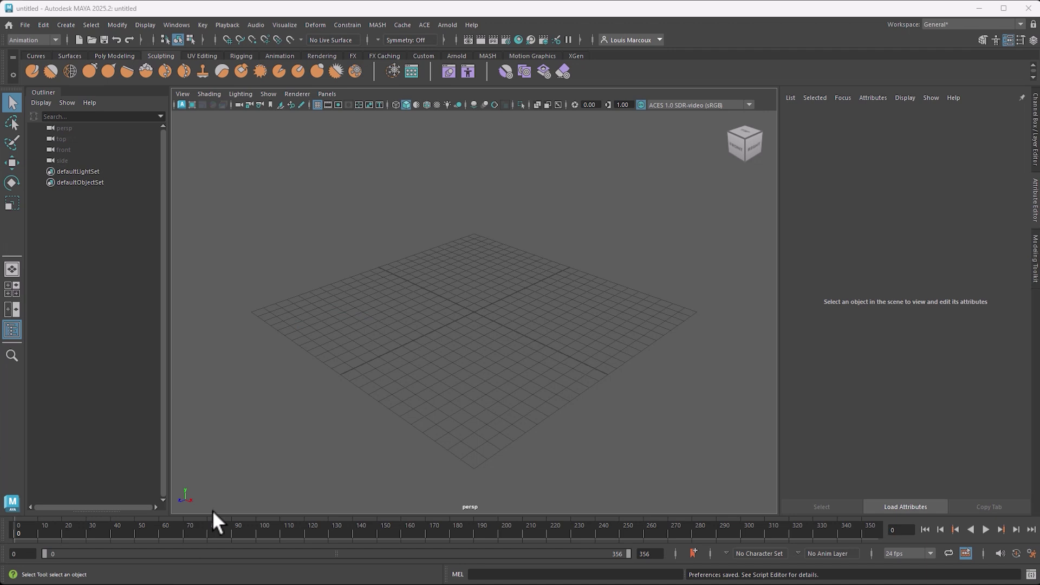
- In Maya, review the available ACE commands and search the Plug-in Manager for ACE to check the maya_aceclient.mll load settings
click(423, 25)
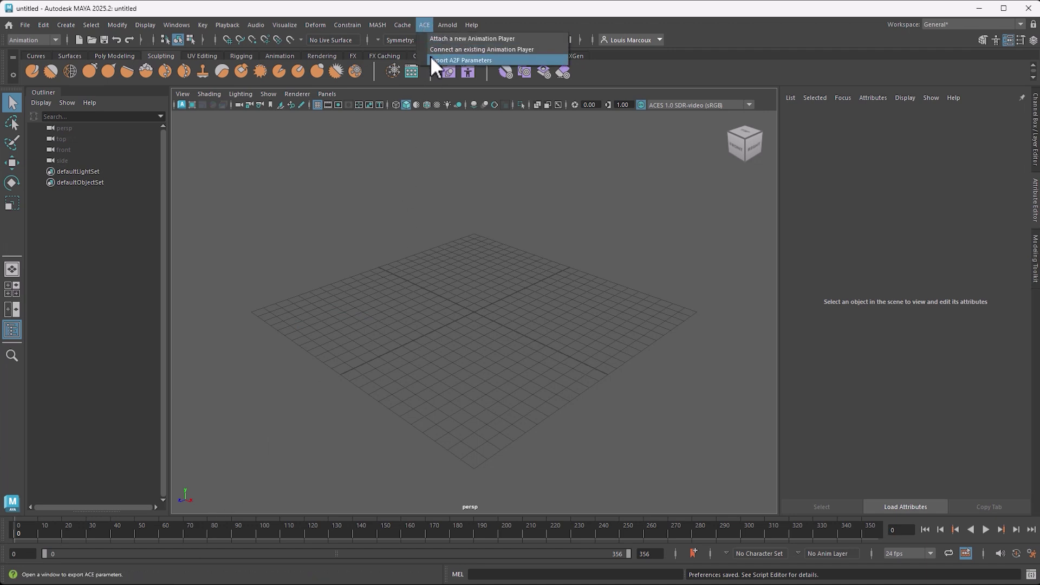
click(424, 24)
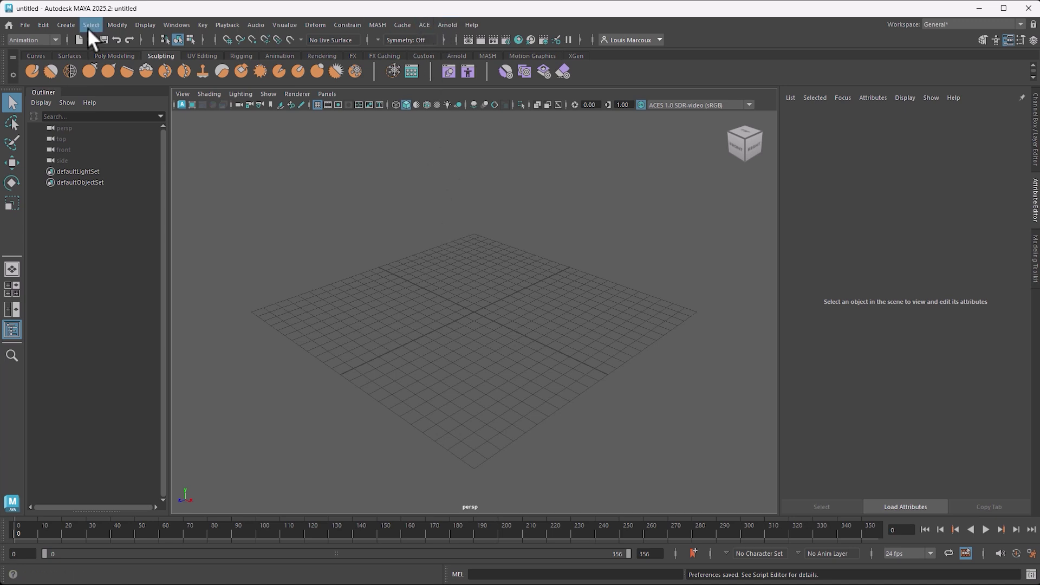
click(176, 24)
mouse_move(200, 145)
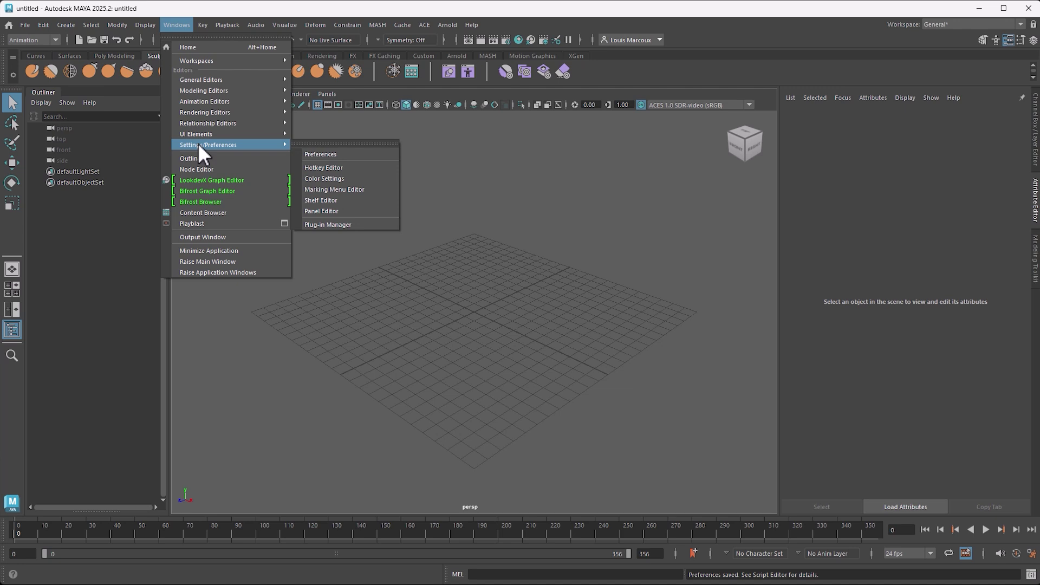
click(329, 225)
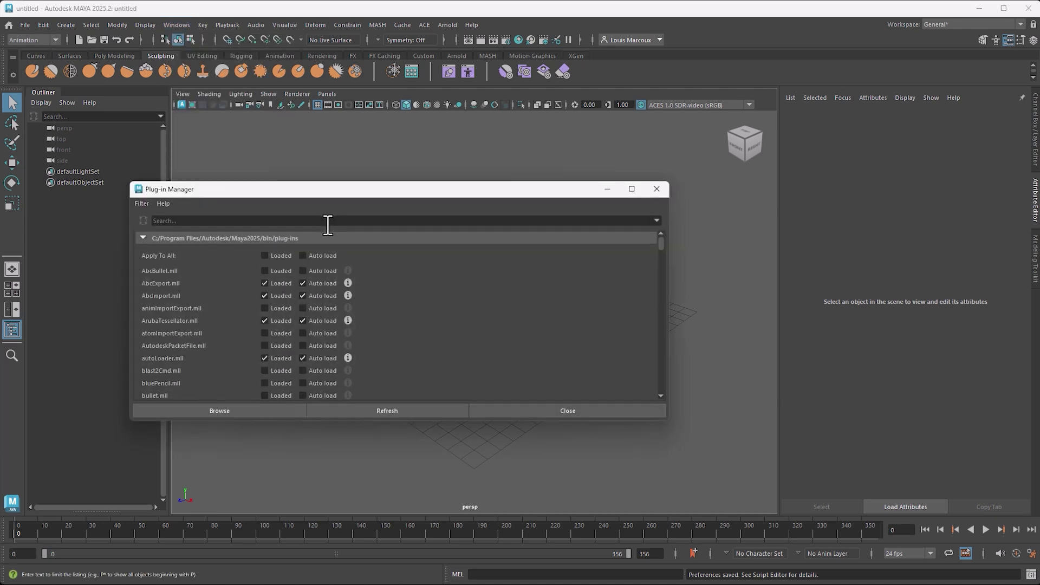
click(187, 221)
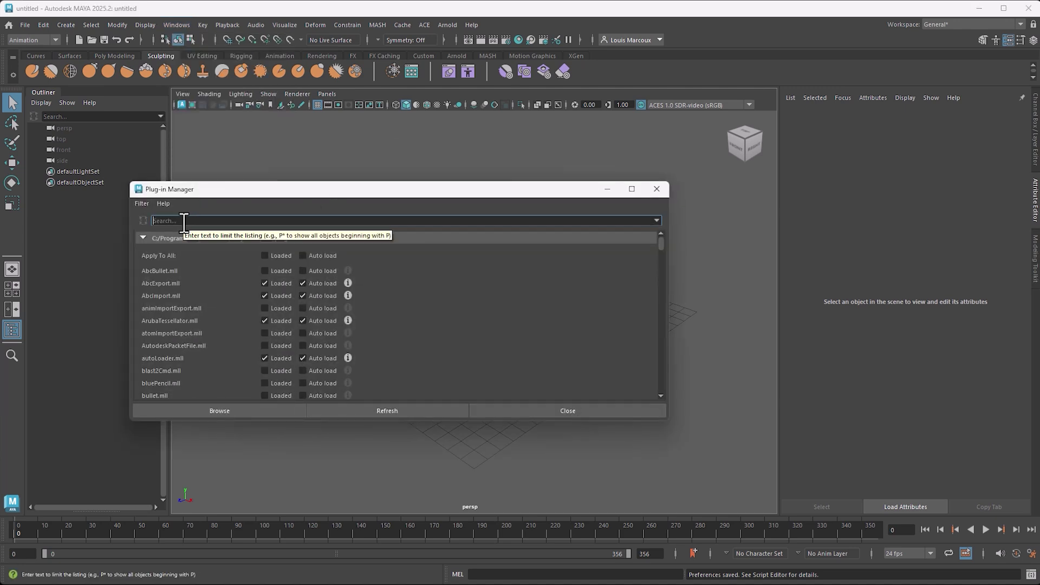
text(ACE)
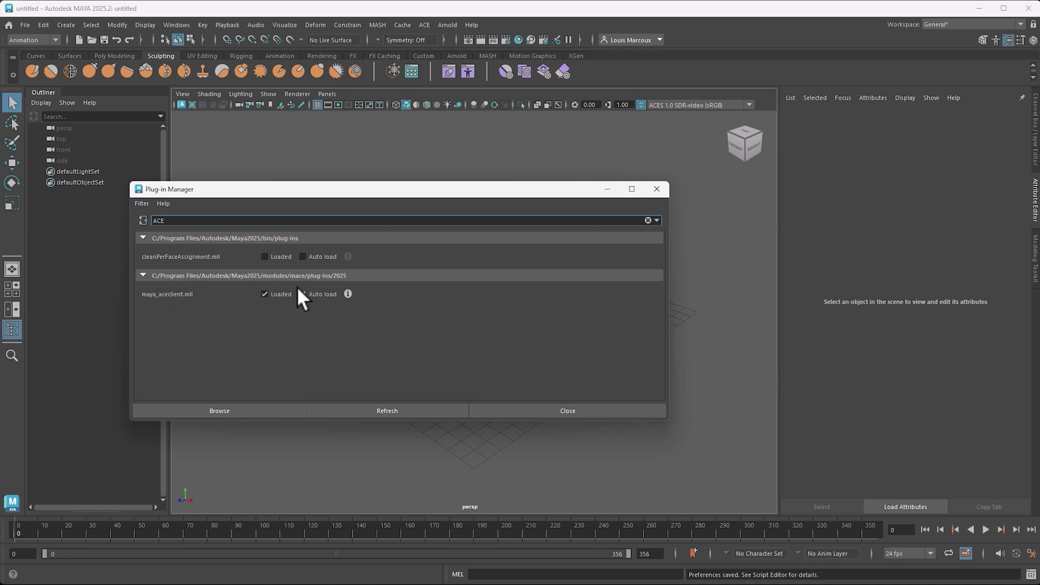
click(657, 190)
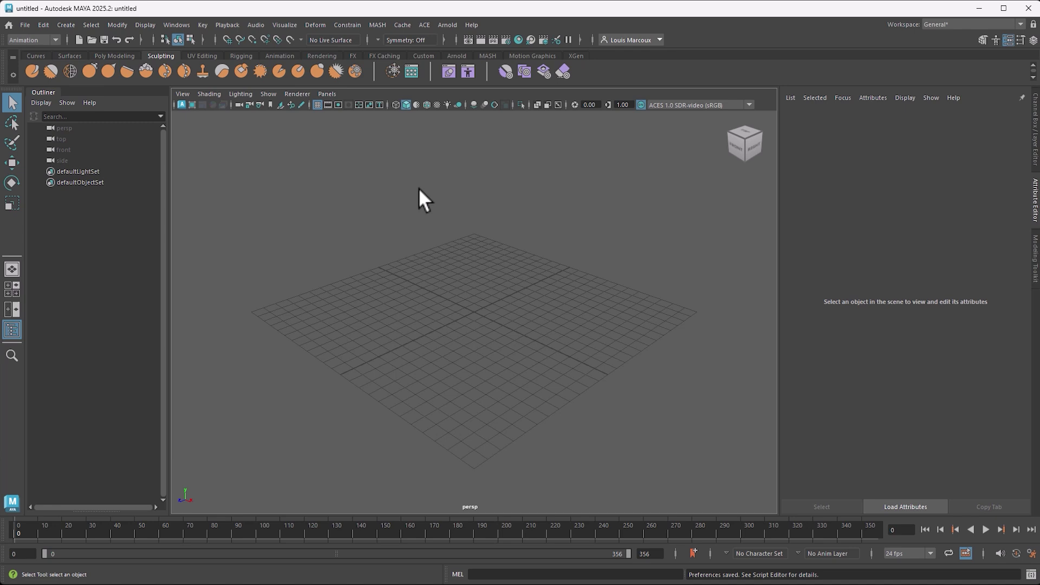
- Set the time slider framerate to 30 fps in the preferences and turn off cached playback
click(1031, 553)
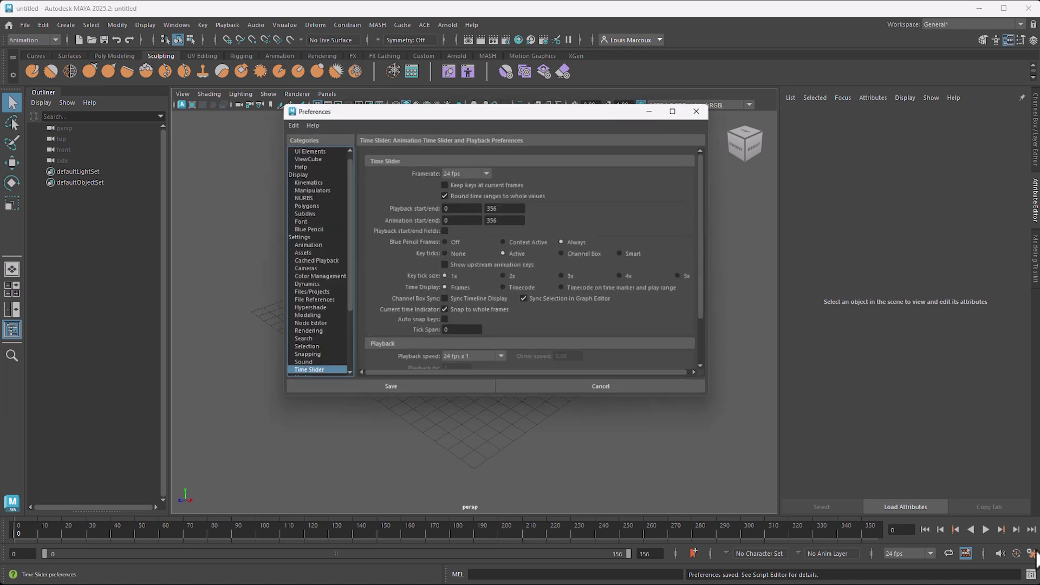
click(476, 172)
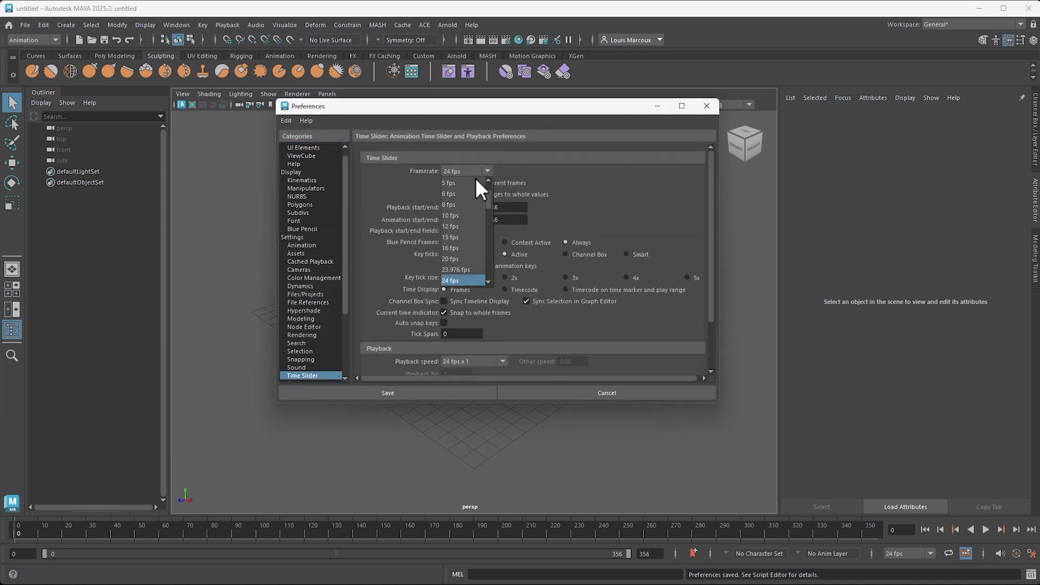
click(454, 259)
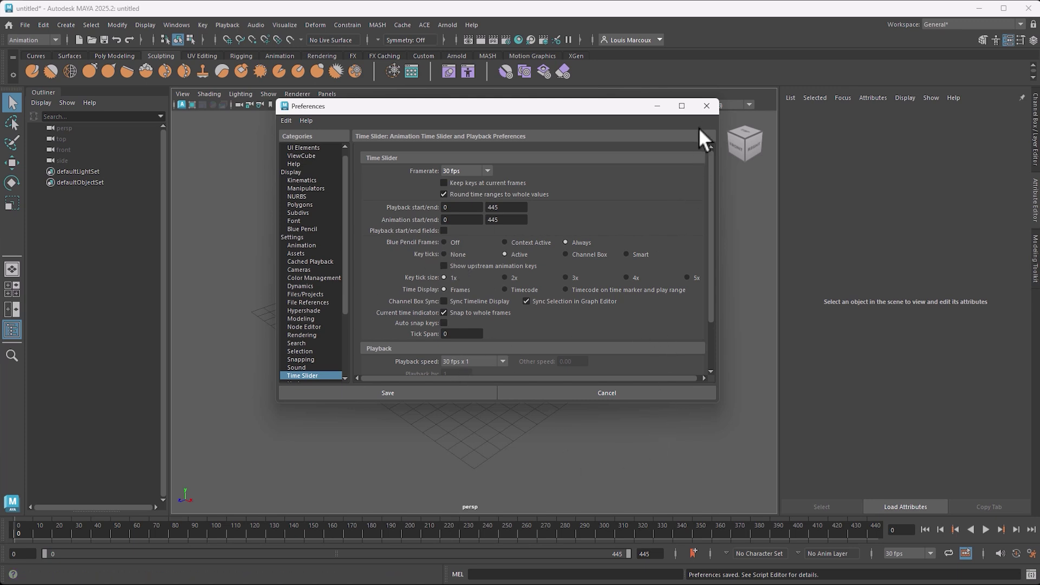
click(706, 106)
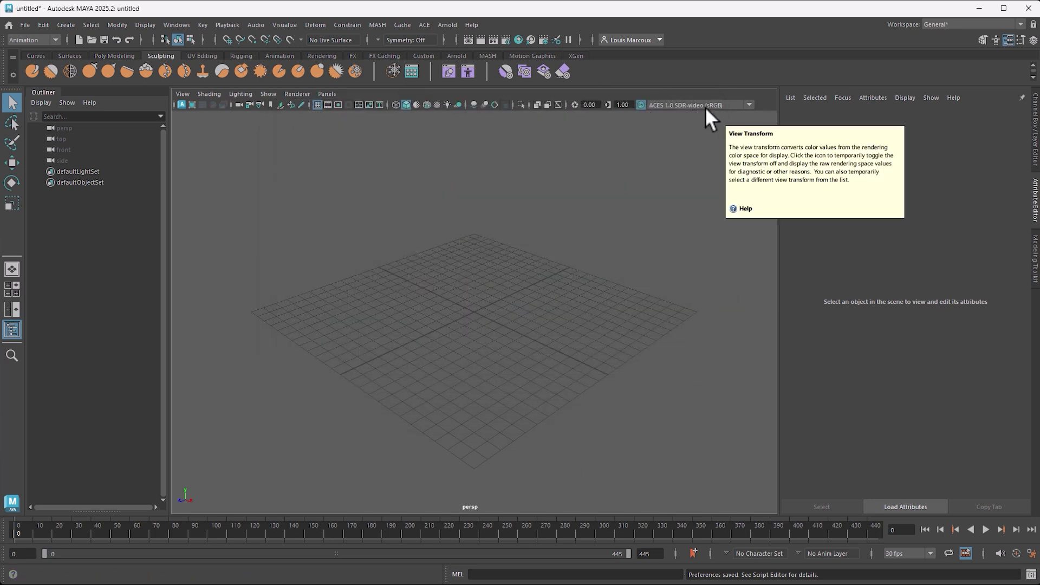
click(965, 552)
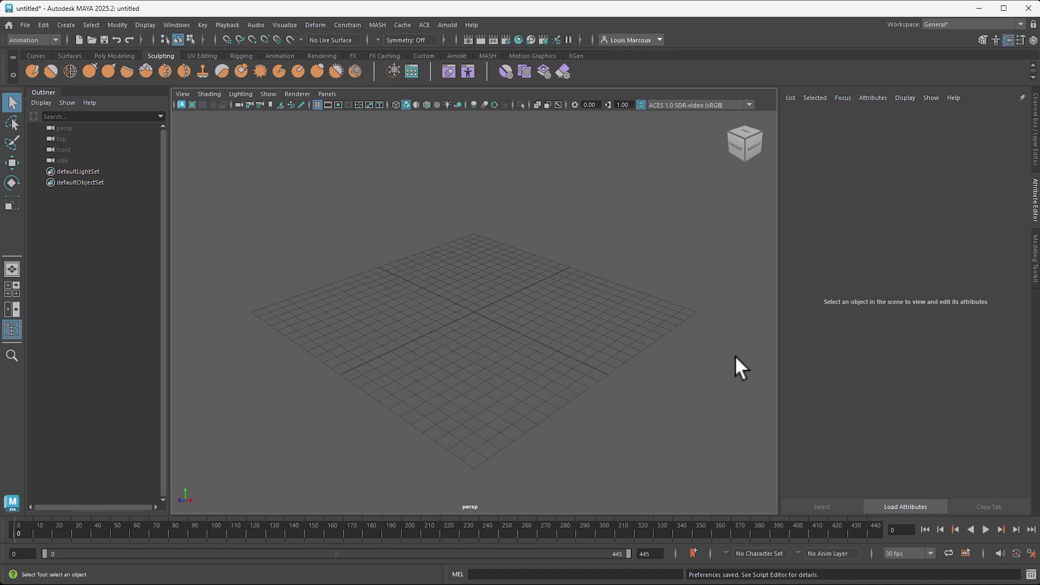
- Open the scene sample_ace_animation_player.mb from the D:\ACE\SampleScene folder
click(23, 25)
click(44, 56)
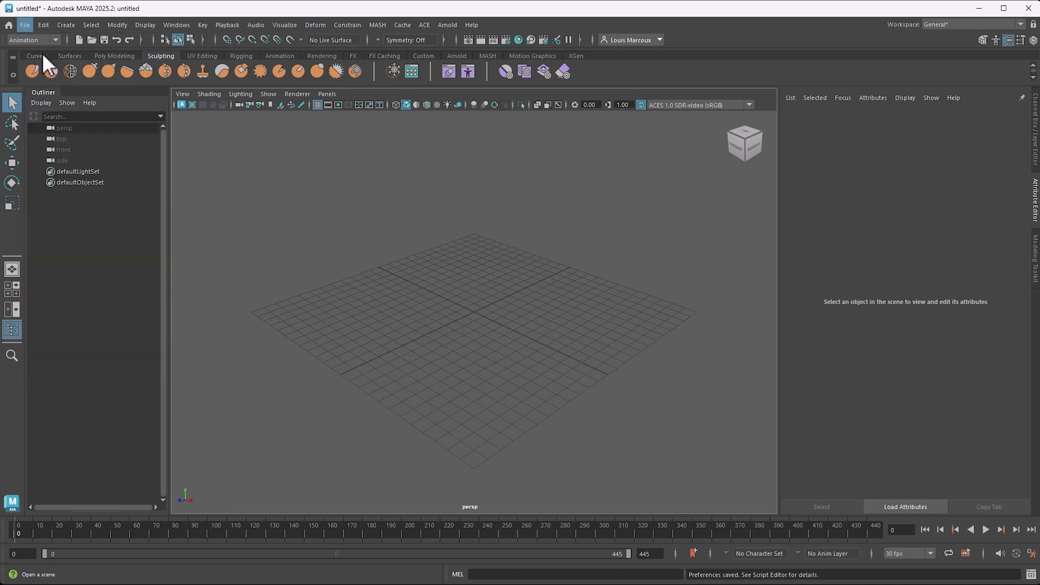
click(119, 106)
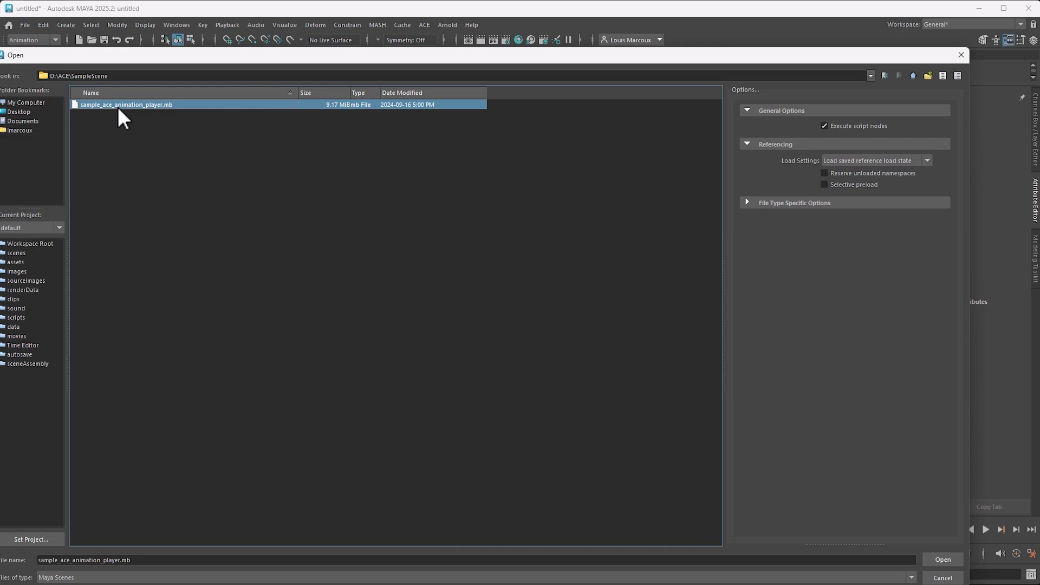
click(942, 559)
click(515, 304)
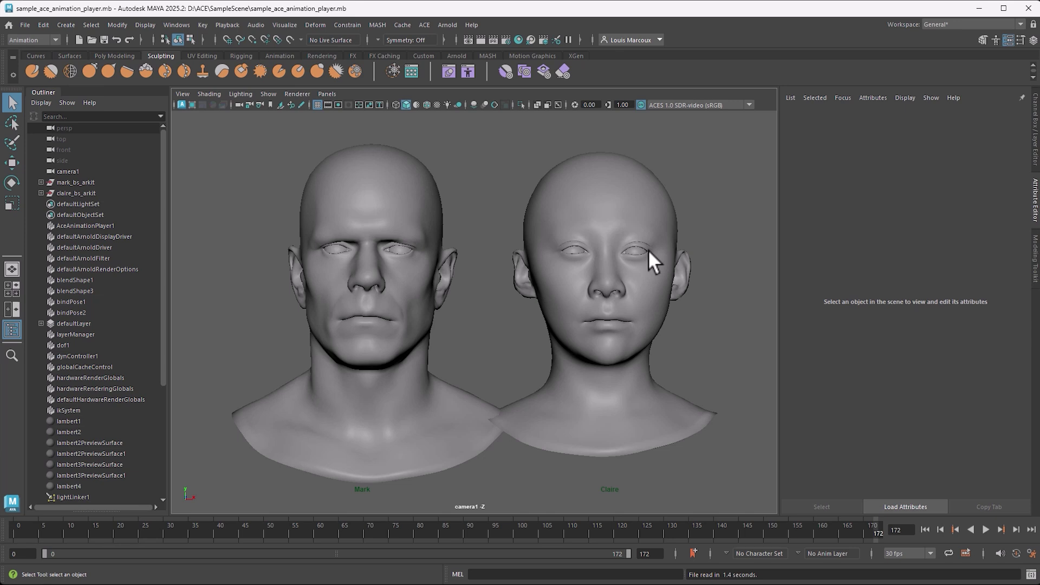
- Restrict the Outliner to DAG objects only, select claire_bs_arkit, and turn the DAG-only filter off again
click(43, 102)
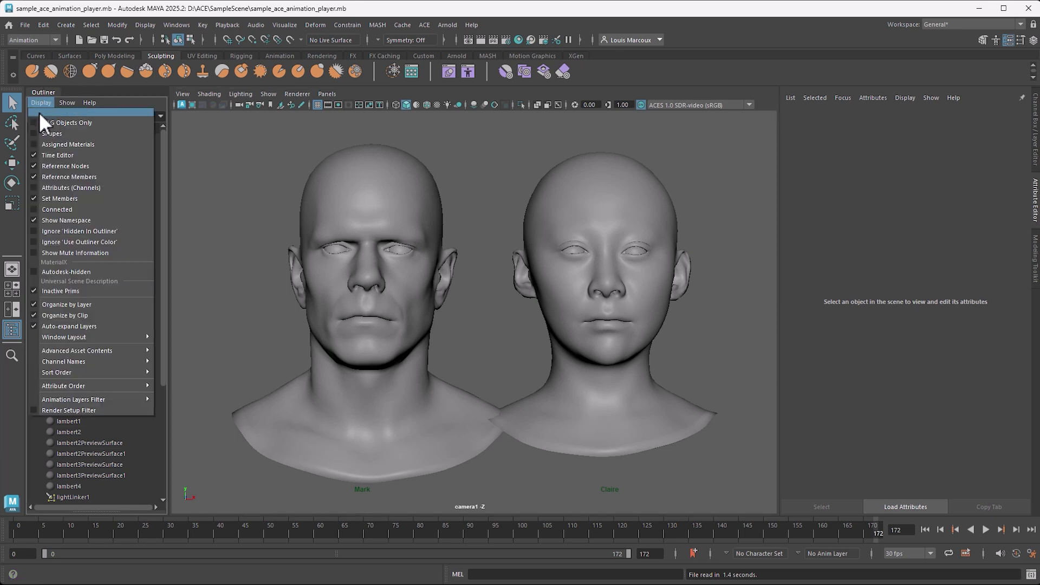
click(36, 121)
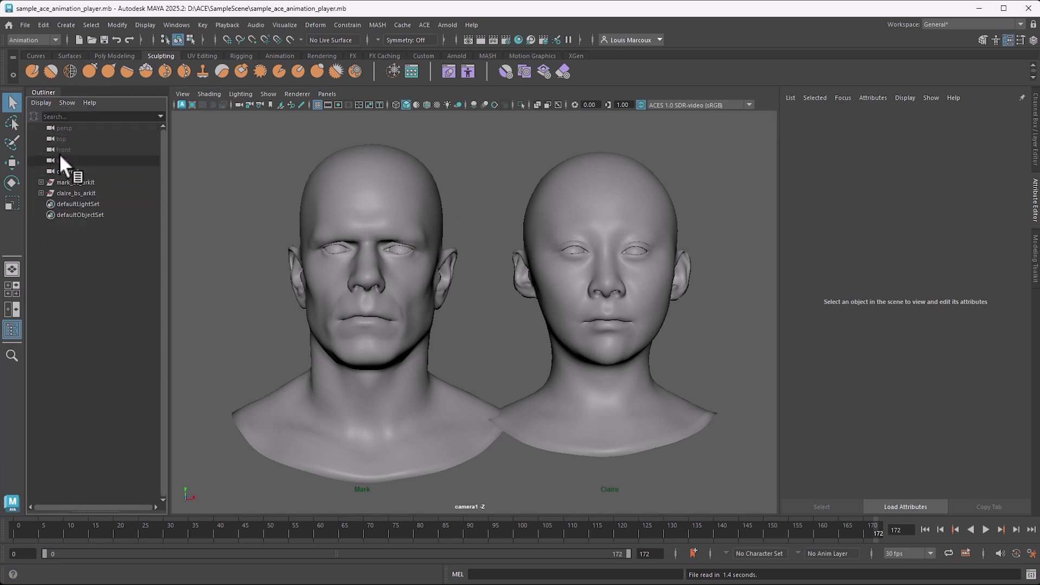
click(64, 191)
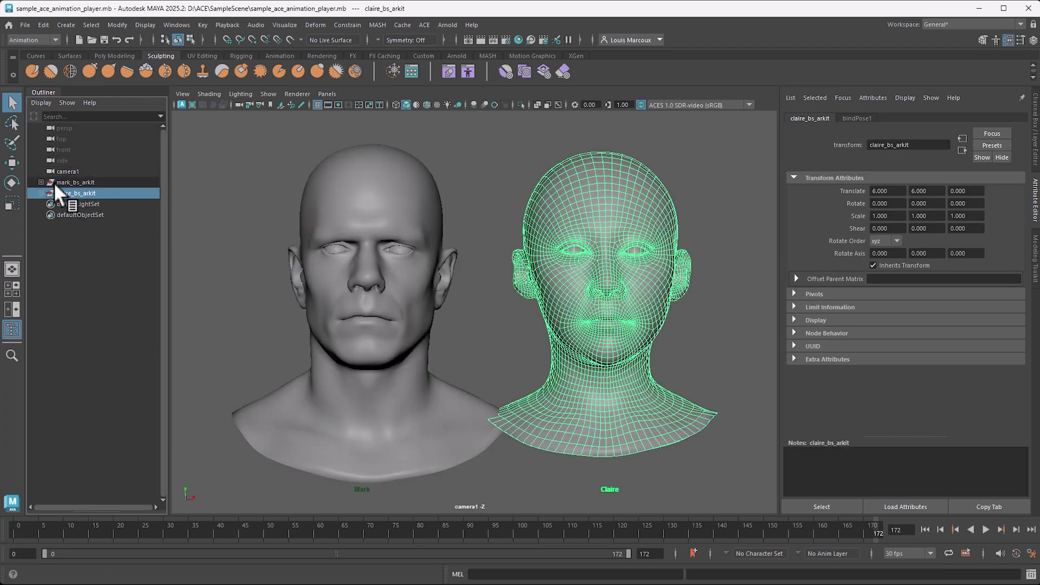
click(44, 100)
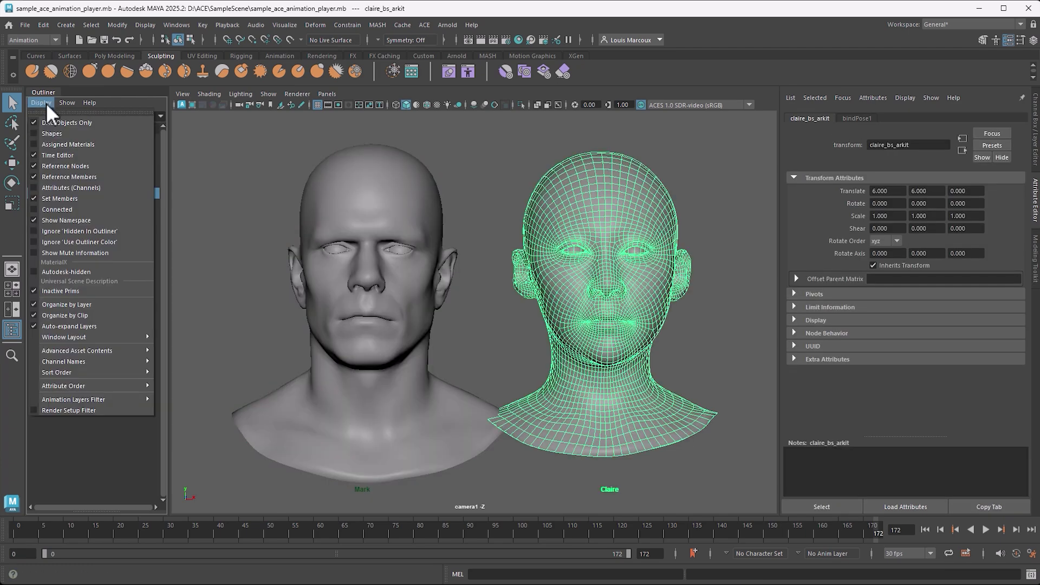
click(36, 121)
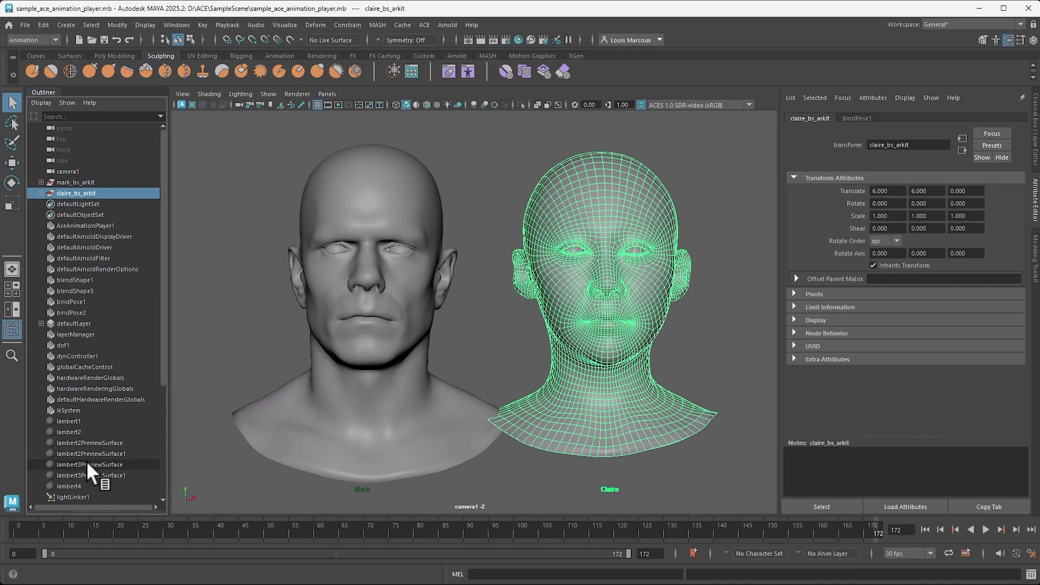
- Look through the full node list in the Outliner and select the AceAnimationPlayer1 node to show its attributes
drag(162, 352, 161, 470)
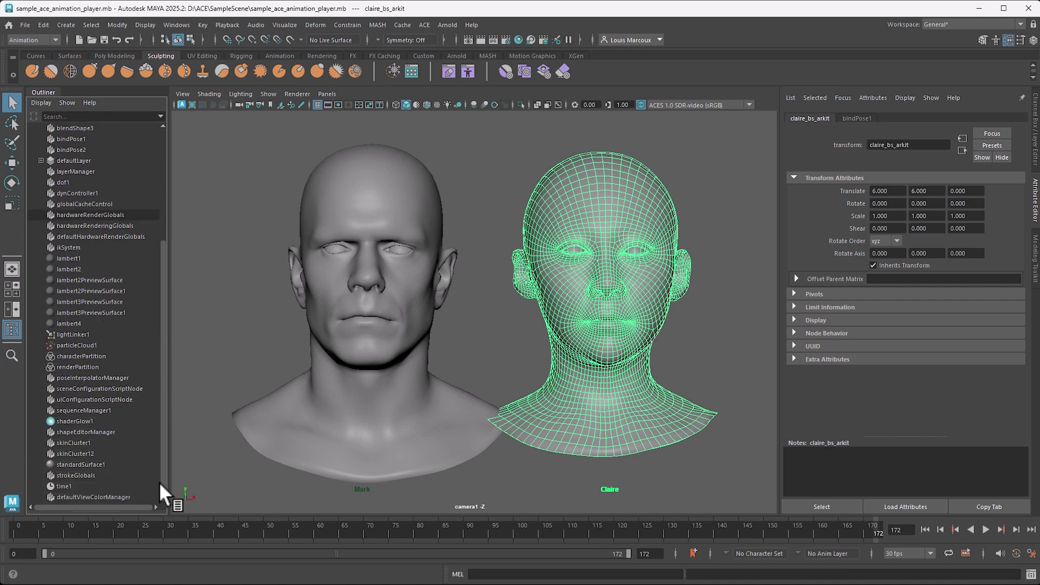
scroll(71, 342, up, 5)
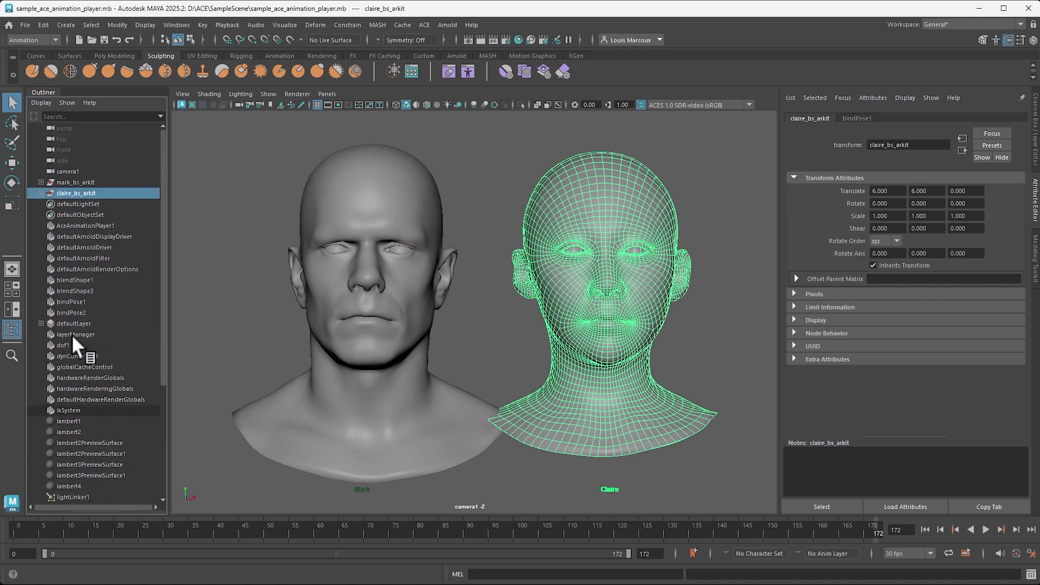
click(75, 225)
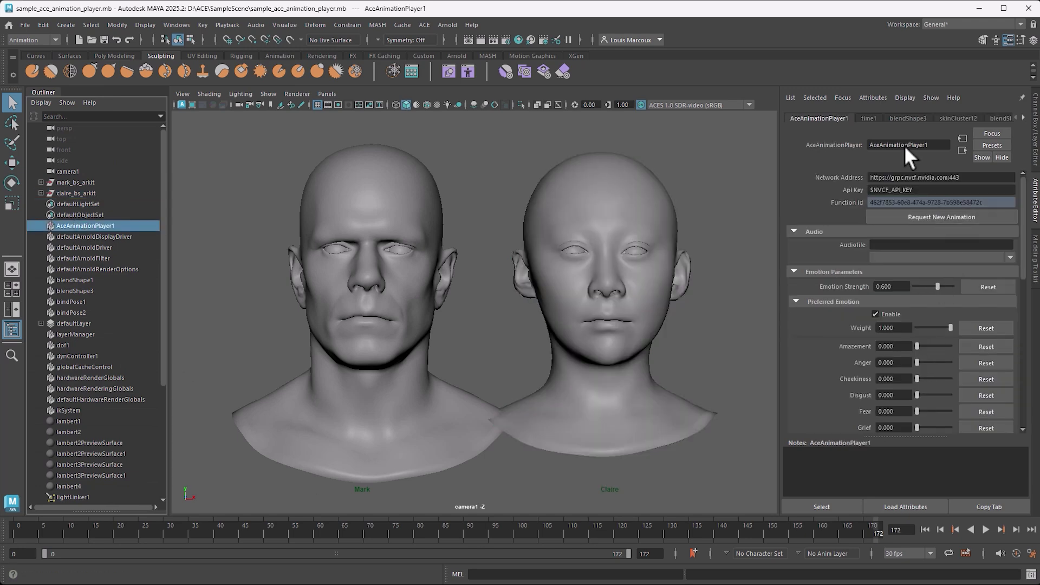